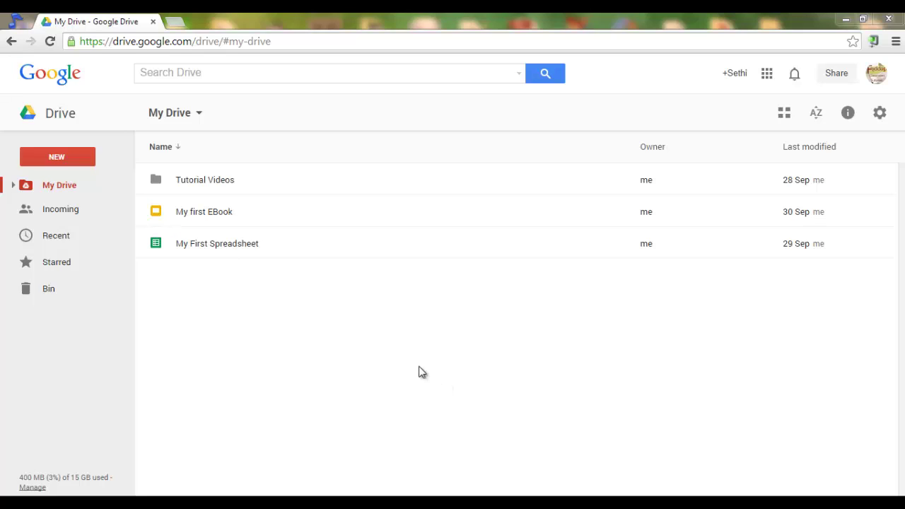
- Create a new Google Slides presentation from Google Drive's NEW menu
{"action": "left_click", "coordinate": [60, 162]}
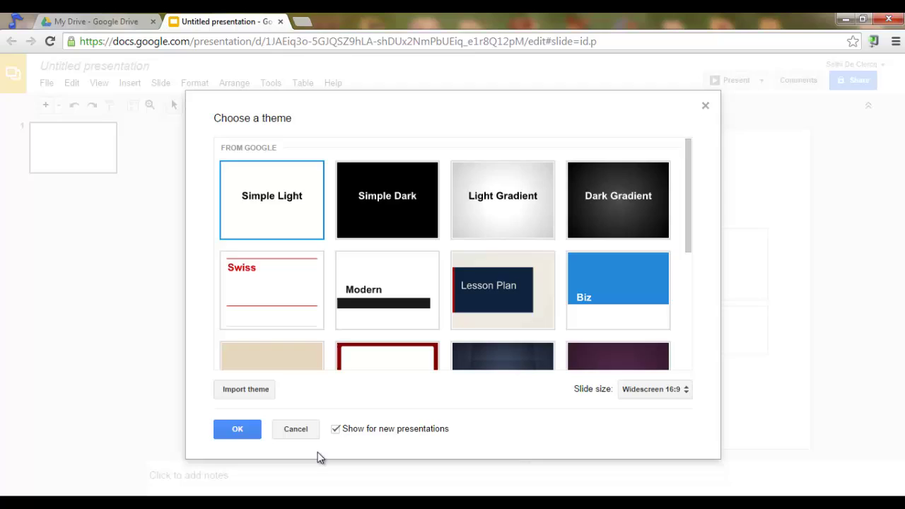
- Skip the theme chooser and rename the presentation 'My second Presentation'
{"action": "left_click", "coordinate": [293, 429]}
{"action": "left_click", "coordinate": [78, 65]}
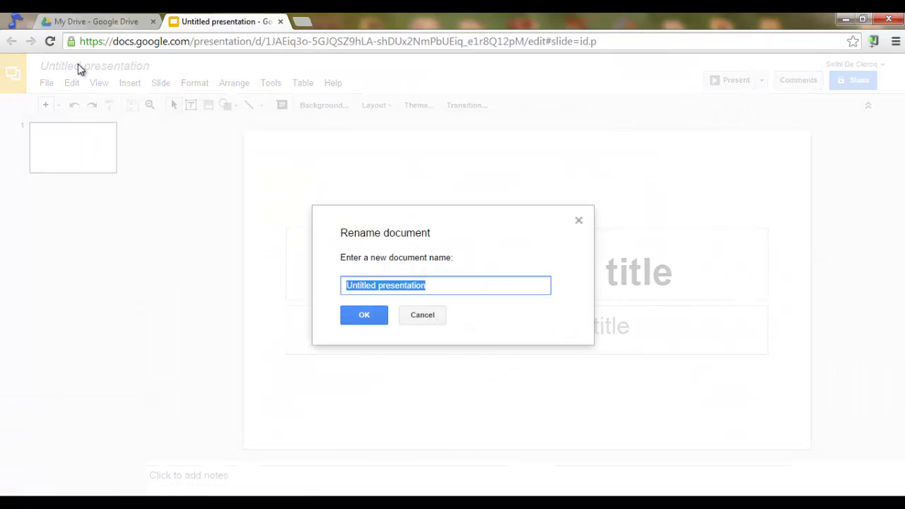
{"action": "type", "text": "My seco"}
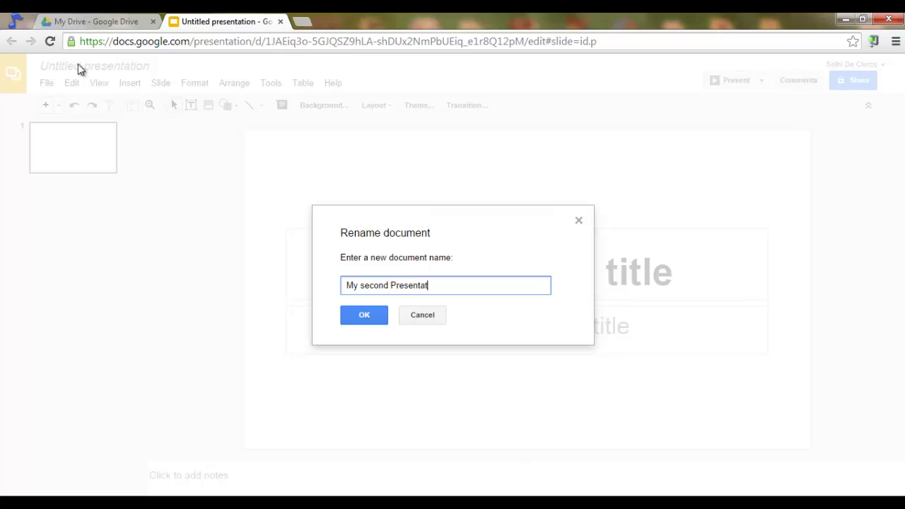
{"action": "left_click", "coordinate": [363, 316]}
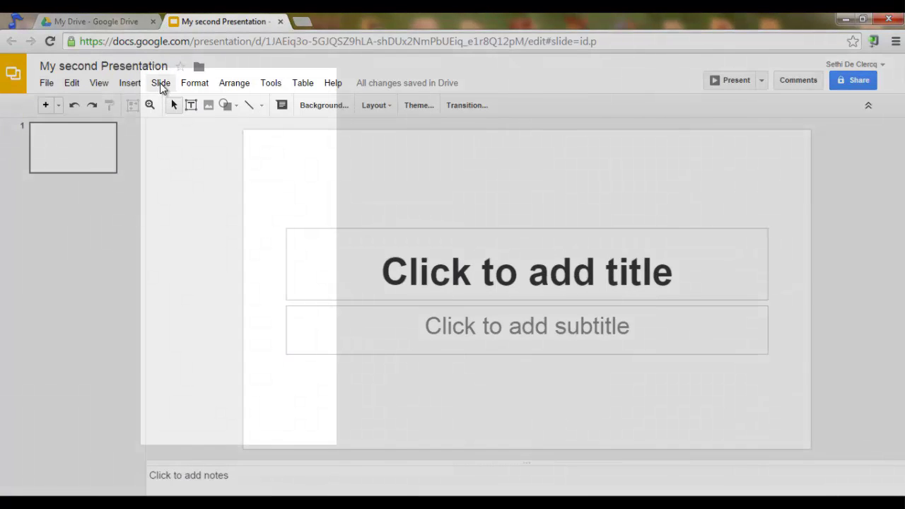
- From Slide > Change background, leave the colour unchanged and open the background image picker
{"action": "left_click", "coordinate": [160, 82]}
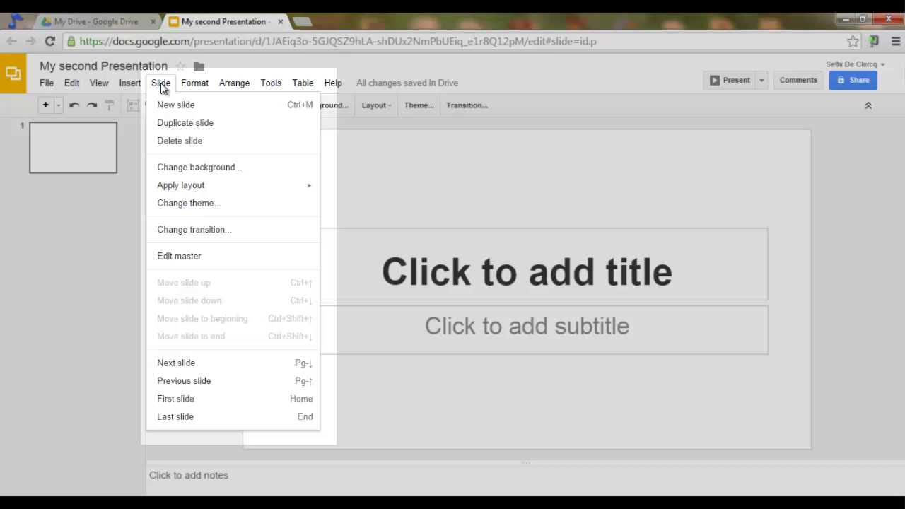
{"action": "left_click", "coordinate": [221, 169]}
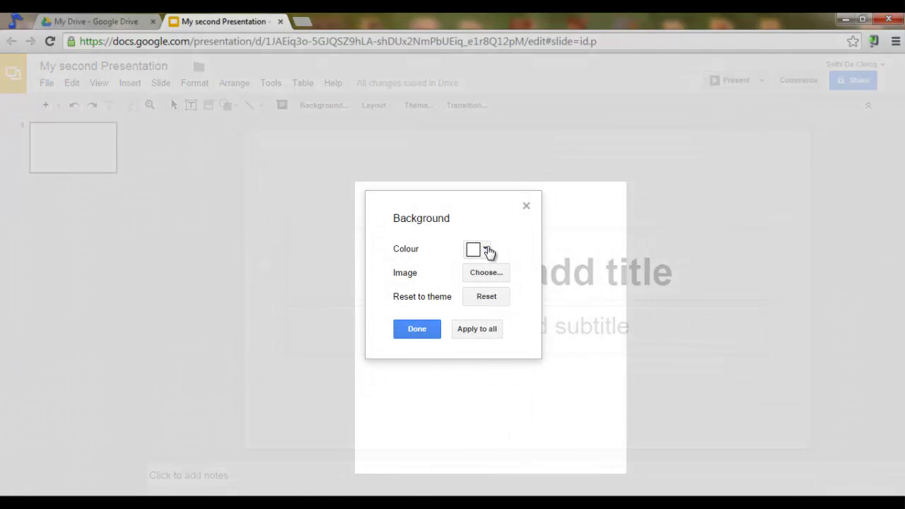
{"action": "left_click", "coordinate": [487, 249]}
{"action": "left_click", "coordinate": [498, 248]}
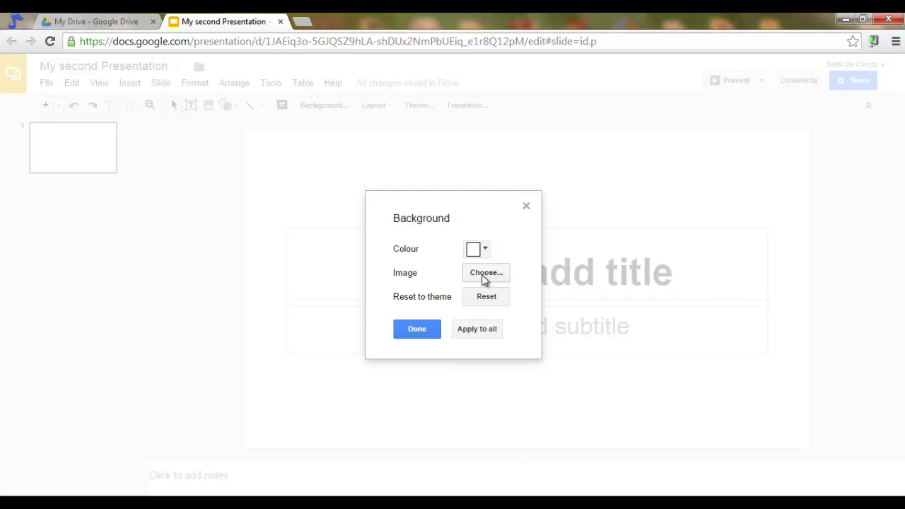
{"action": "left_click", "coordinate": [485, 274]}
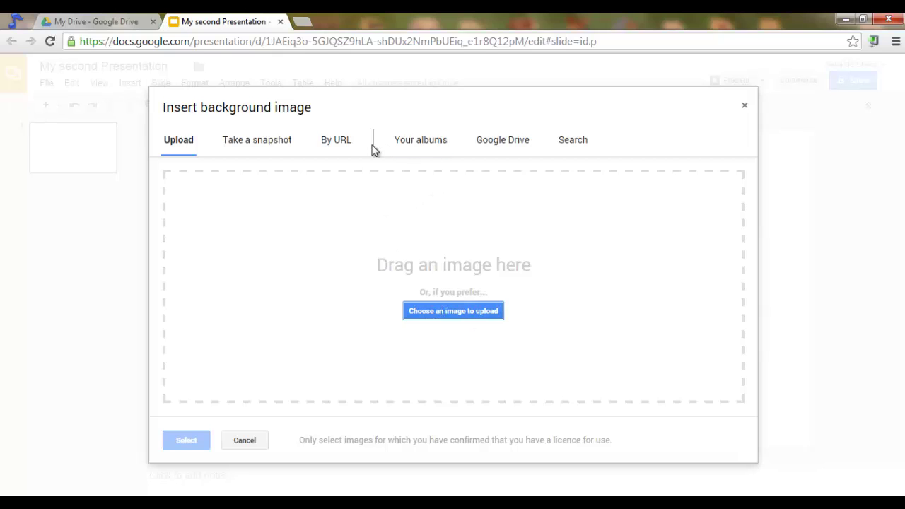
- Search images for 'wallpaper blue grunge' and choose the pale green grunge texture as background
{"action": "left_click", "coordinate": [337, 141]}
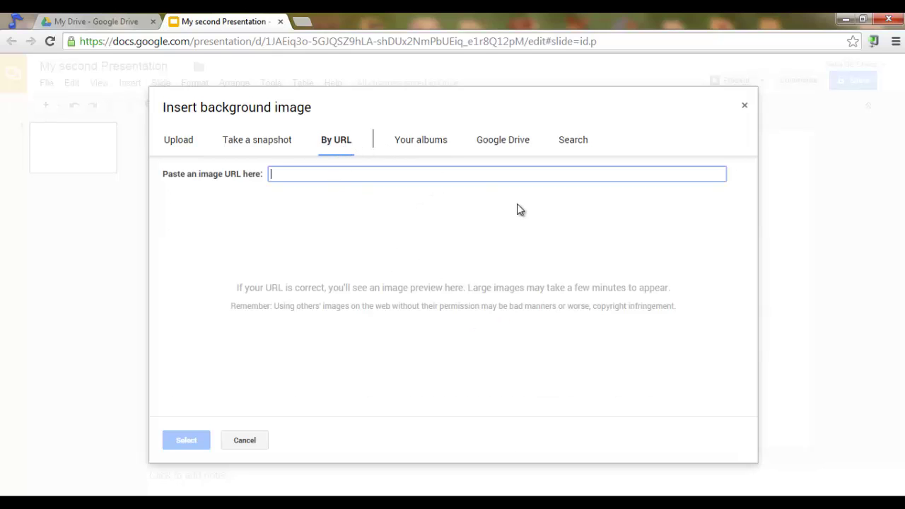
{"action": "left_click", "coordinate": [573, 140]}
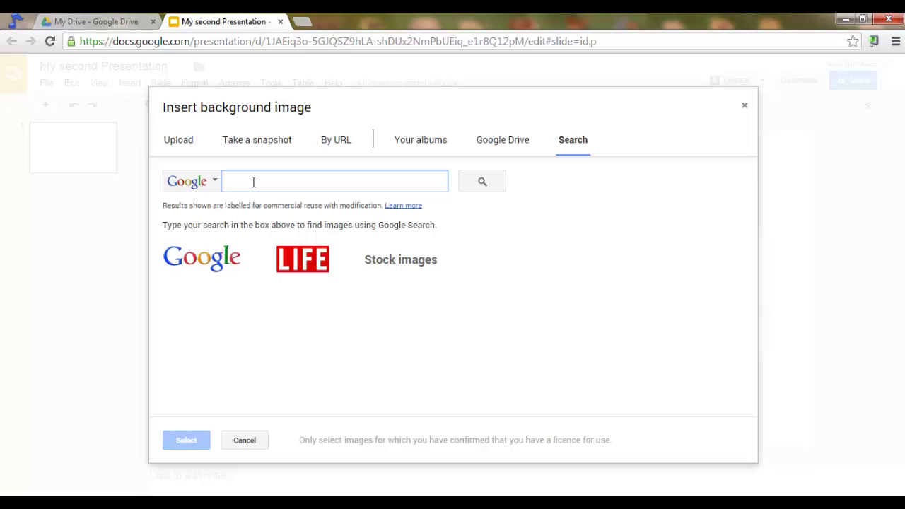
{"action": "type", "text": "wallpaper blue grunge"}
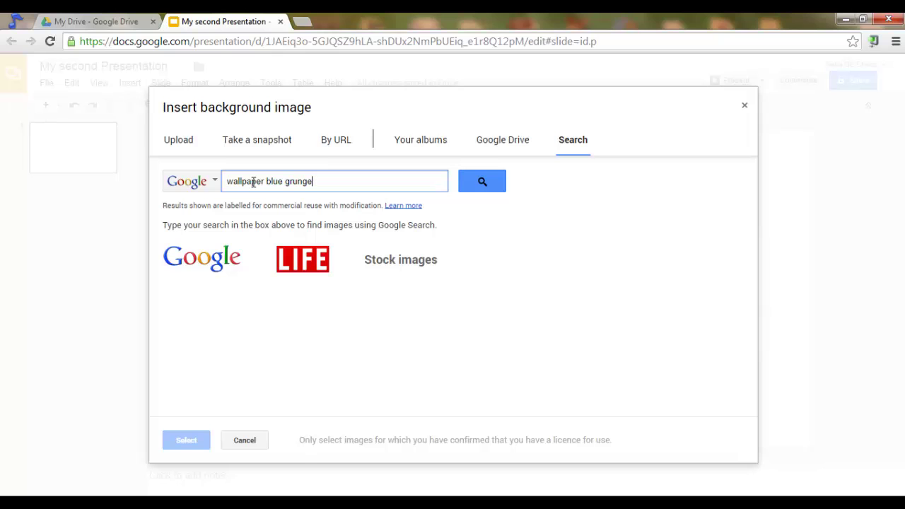
{"action": "left_click", "coordinate": [481, 183]}
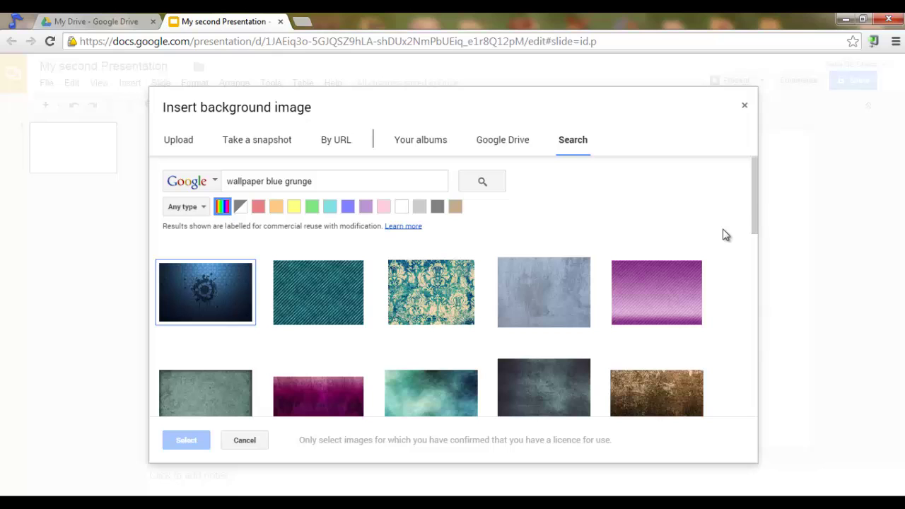
{"action": "left_click_drag", "start_coordinate": [751, 197], "coordinate": [757, 260]}
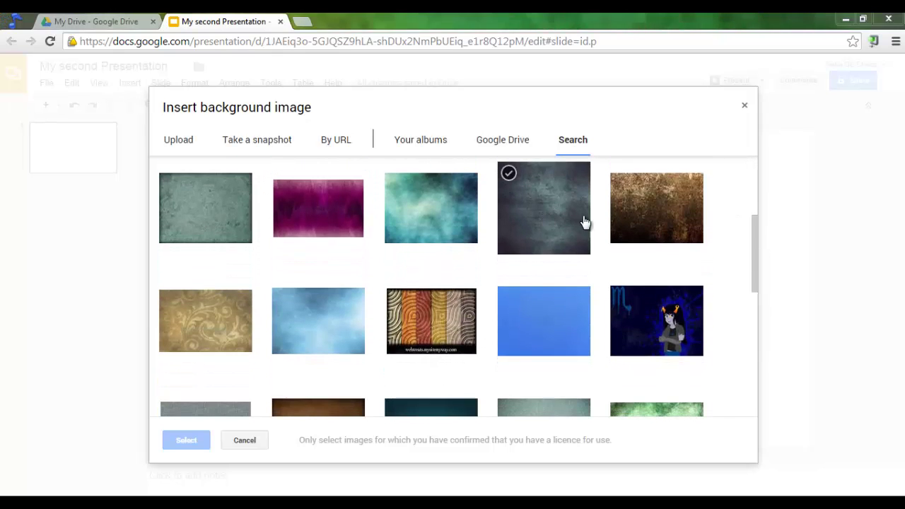
{"action": "left_click_drag", "start_coordinate": [752, 257], "coordinate": [756, 283]}
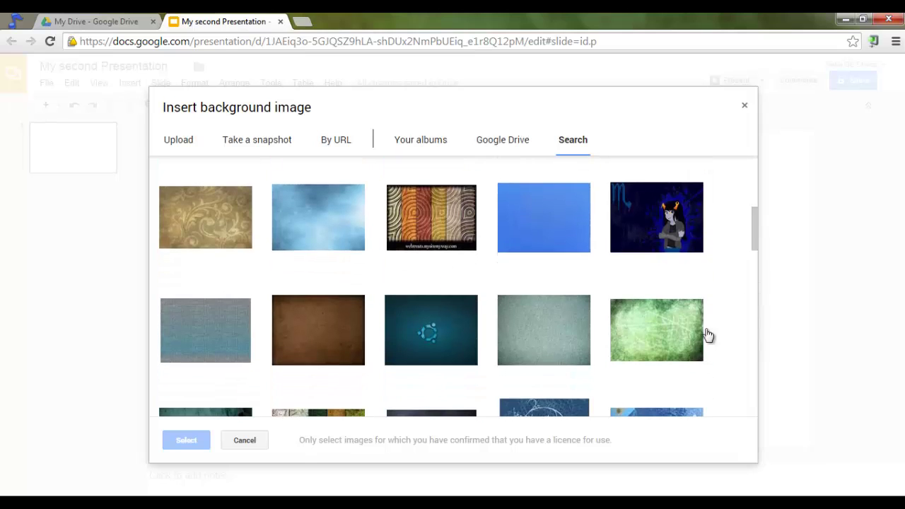
{"action": "left_click", "coordinate": [656, 346]}
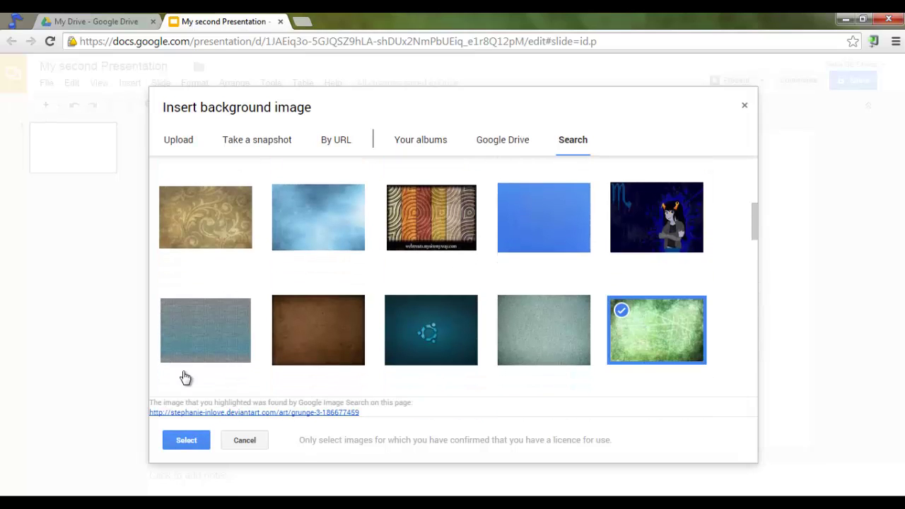
{"action": "left_click", "coordinate": [186, 439]}
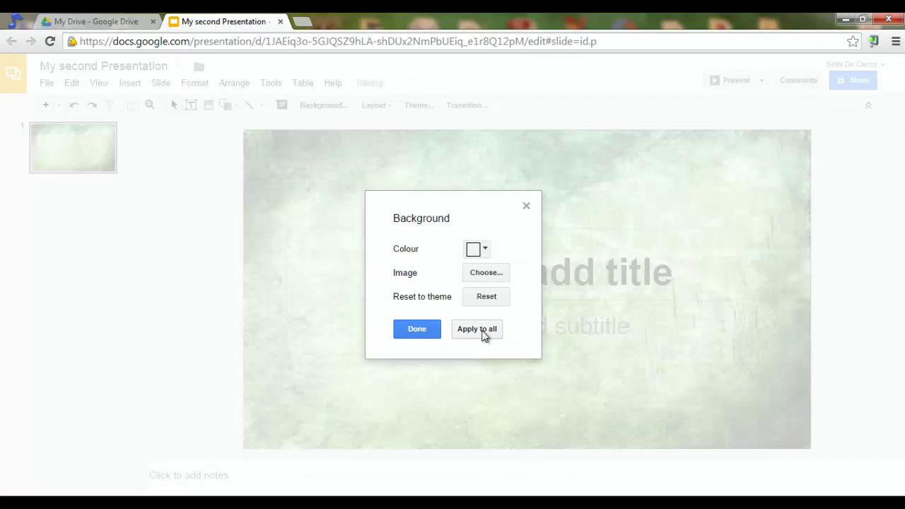
- Apply the green background to all slides, then type 'Welcome' and subtitle 'Let's begin!'
{"action": "left_click", "coordinate": [483, 335]}
{"action": "left_click", "coordinate": [418, 332]}
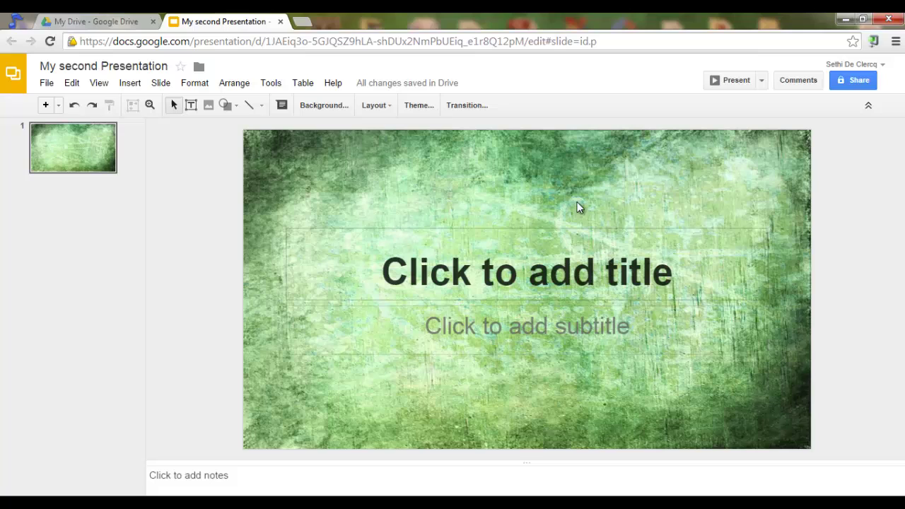
{"action": "left_click", "coordinate": [541, 298]}
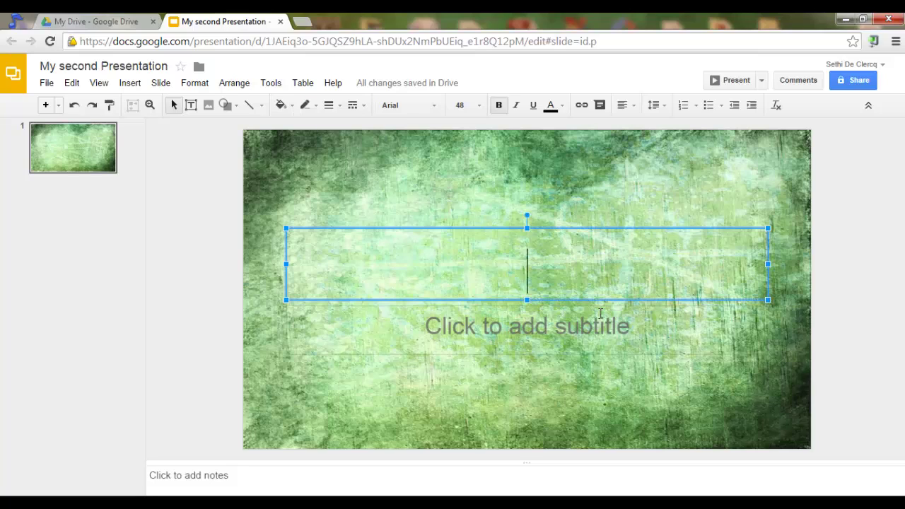
{"action": "type", "text": "Welcome"}
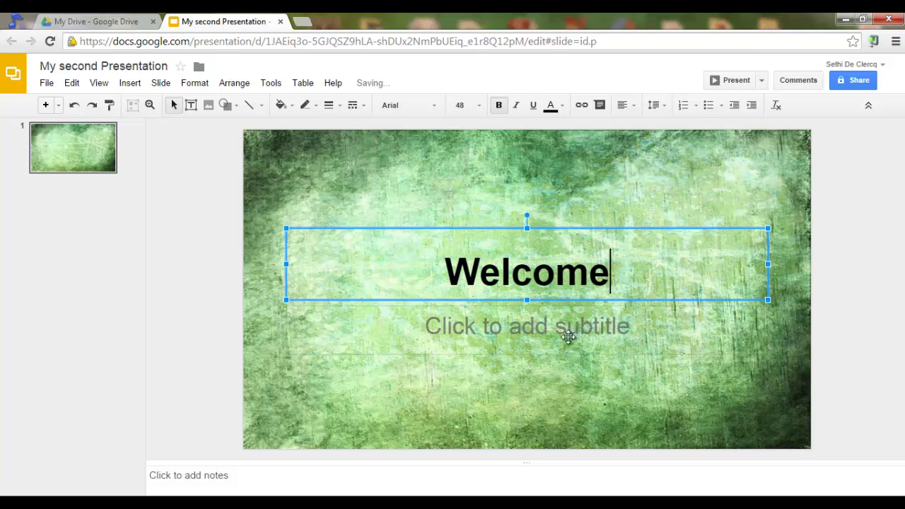
{"action": "left_click", "coordinate": [526, 331]}
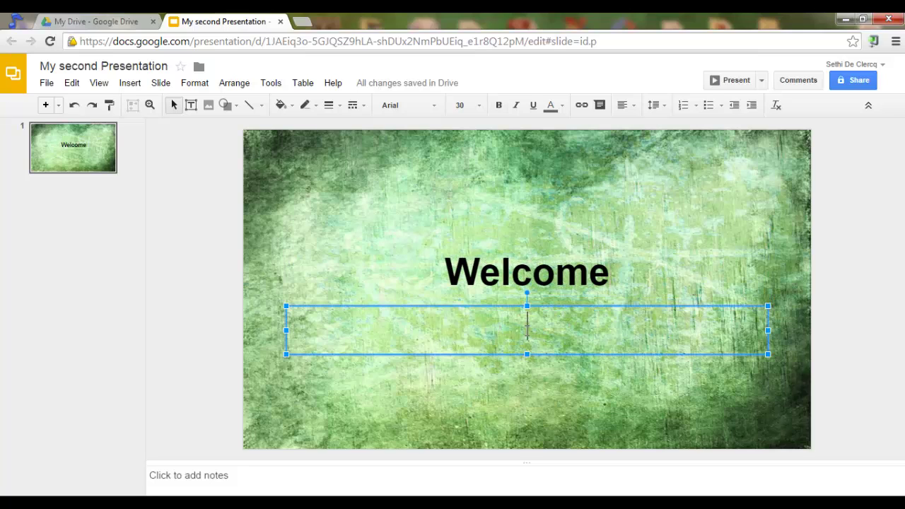
{"action": "type", "text": "Let's "}
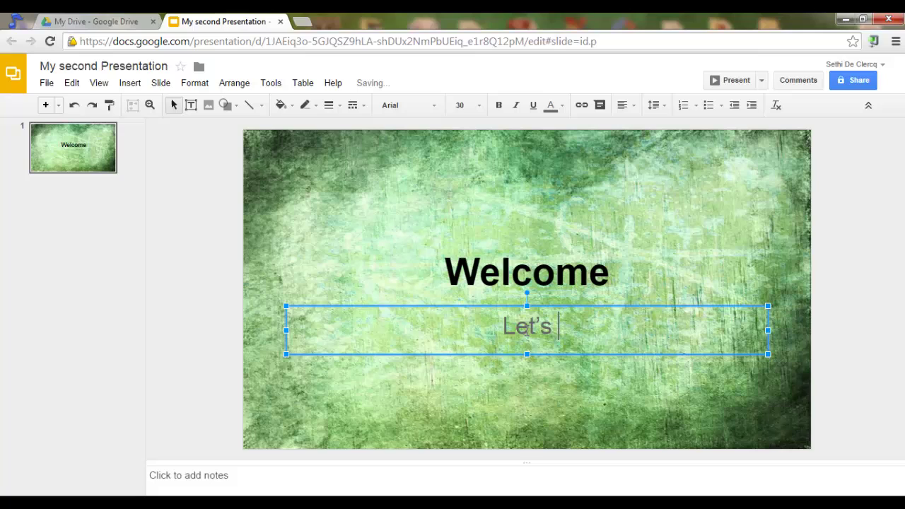
{"action": "type", "text": "begin!"}
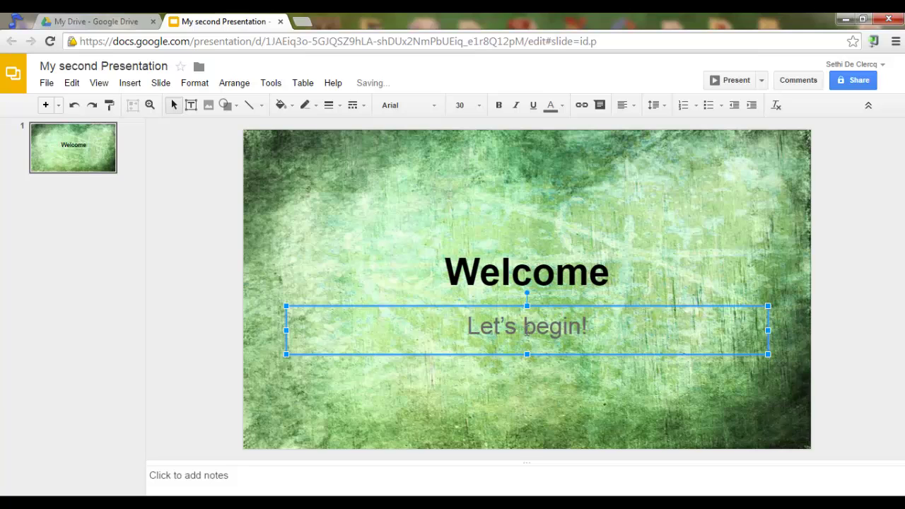
- Set 'Welcome' in Syncopate at size 60 and move the title box higher
{"action": "double_click", "coordinate": [517, 277]}
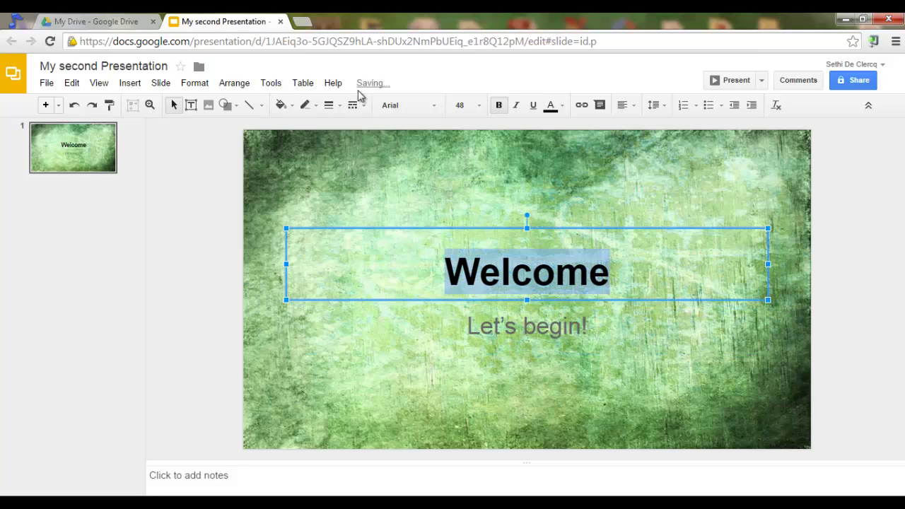
{"action": "left_click", "coordinate": [434, 107]}
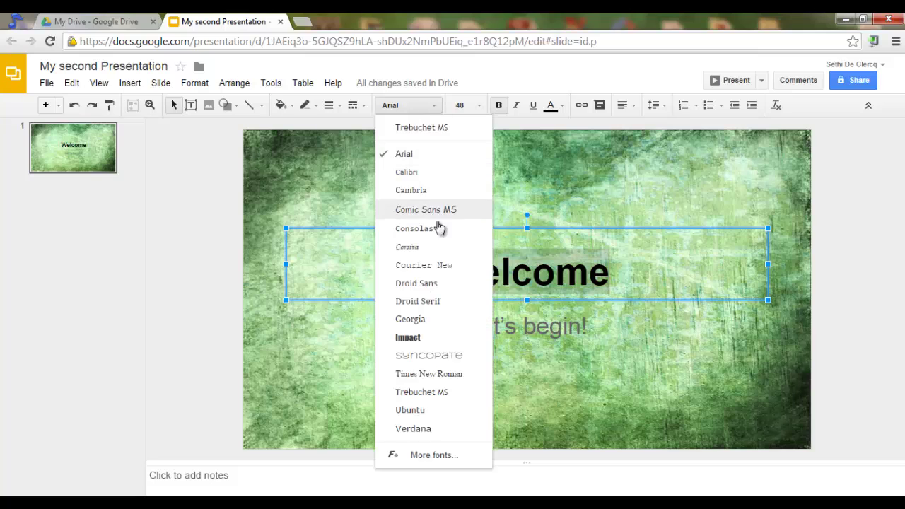
{"action": "left_click", "coordinate": [444, 359]}
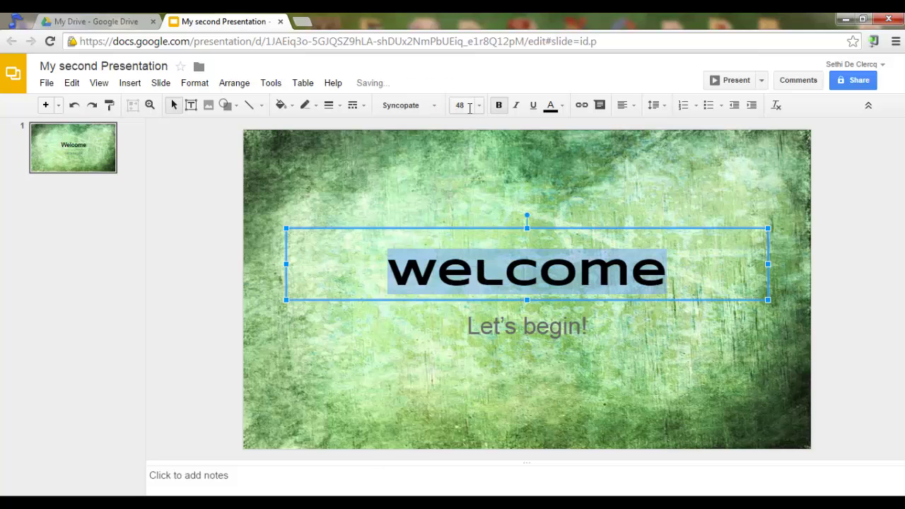
{"action": "left_click", "coordinate": [480, 111]}
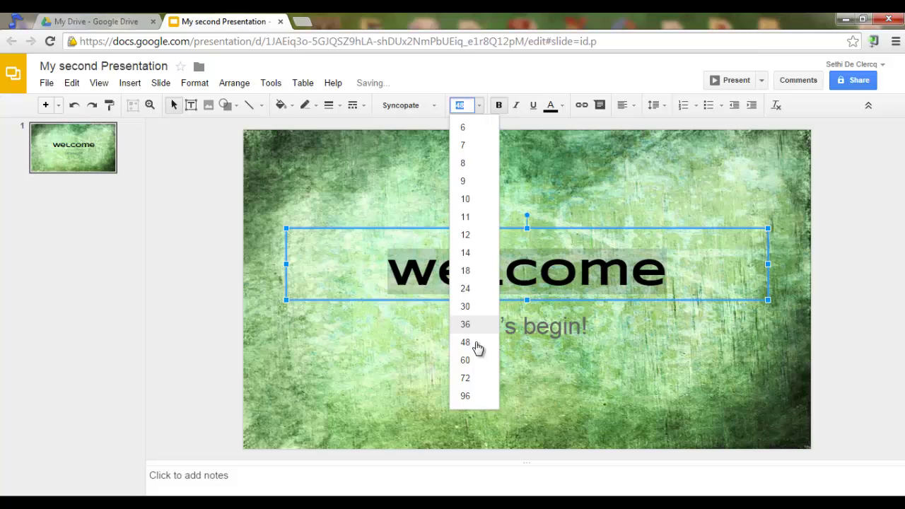
{"action": "left_click", "coordinate": [466, 359]}
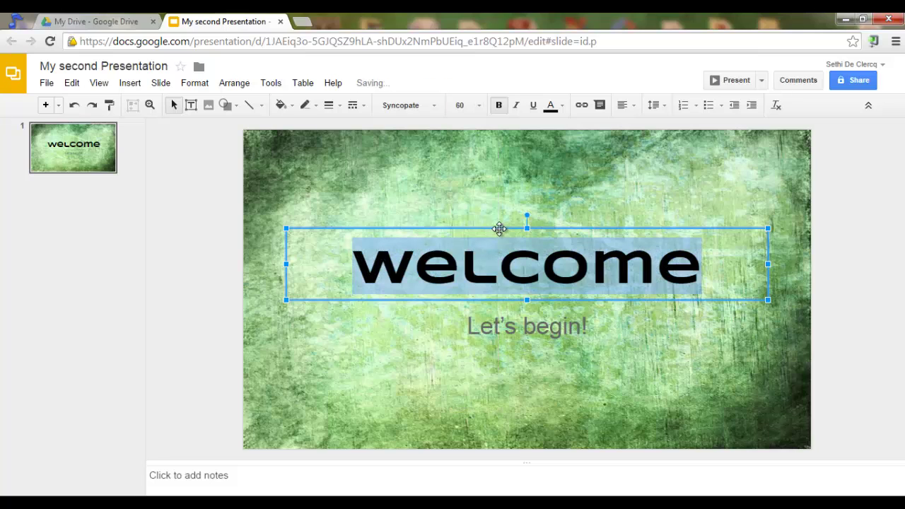
{"action": "left_click_drag", "start_coordinate": [501, 228], "coordinate": [499, 216]}
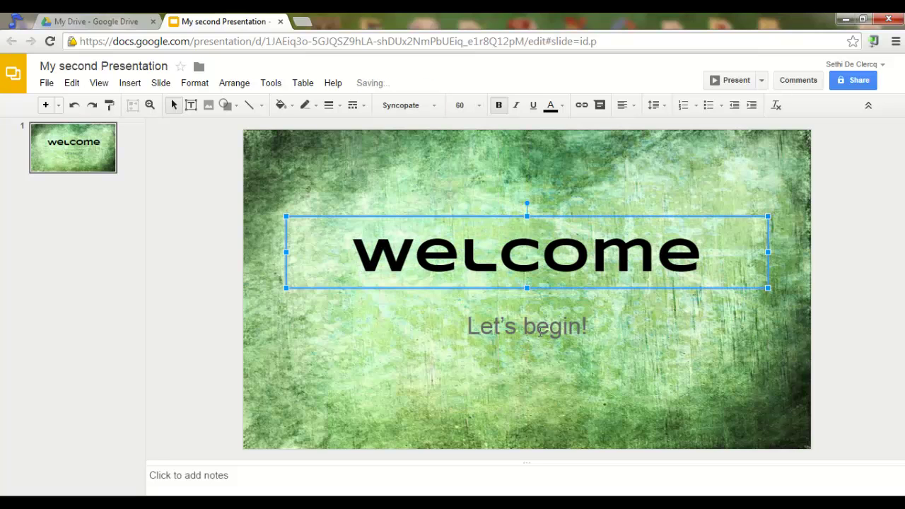
- Make 'Let's begin!' bold dark green Syncopate and move it up closer to Welcome
{"action": "left_click", "coordinate": [544, 337]}
{"action": "left_click", "coordinate": [431, 106]}
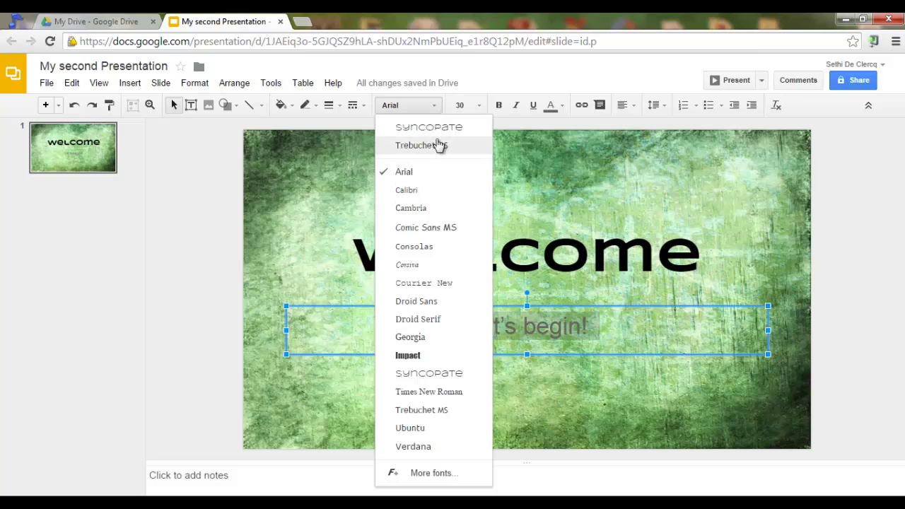
{"action": "left_click", "coordinate": [430, 132]}
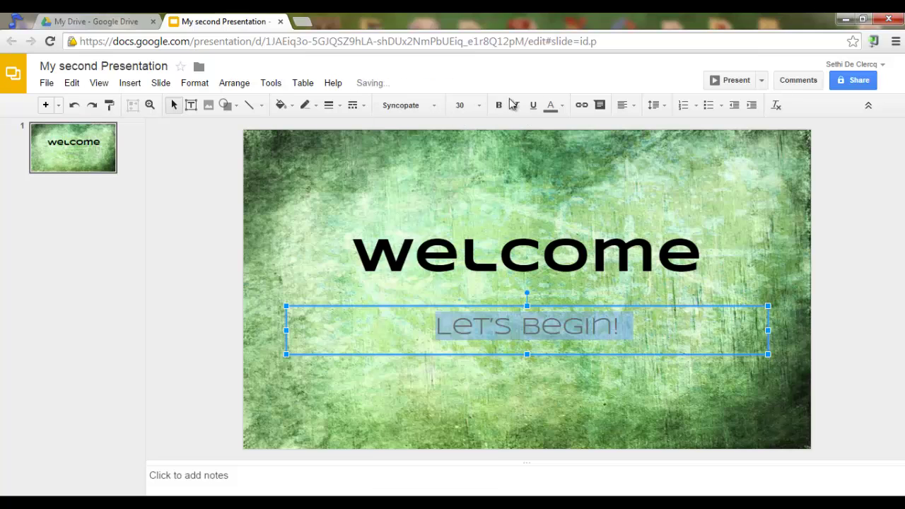
{"action": "left_click", "coordinate": [499, 105]}
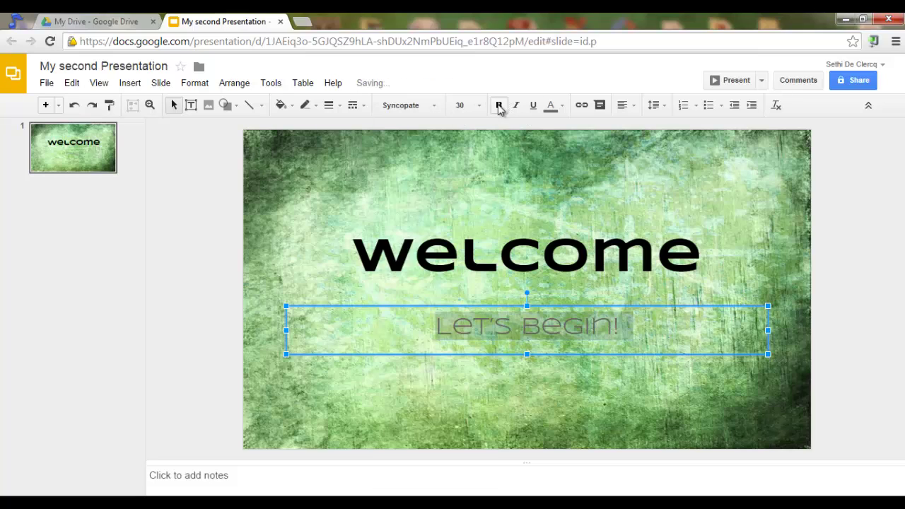
{"action": "left_click", "coordinate": [558, 106]}
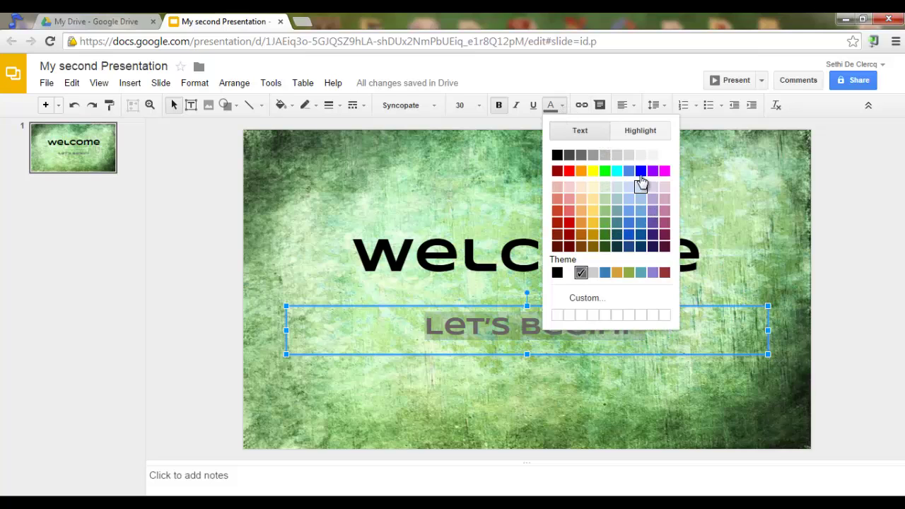
{"action": "left_click", "coordinate": [605, 246]}
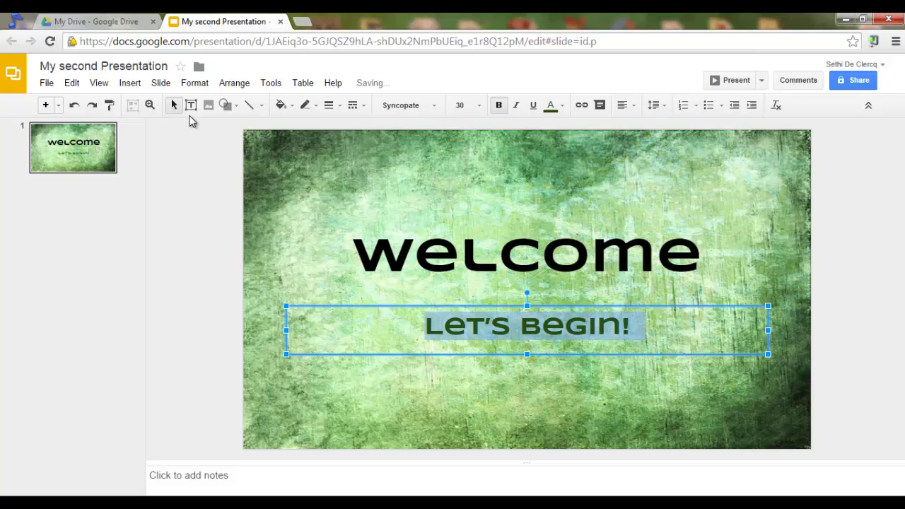
{"action": "left_click", "coordinate": [203, 220]}
{"action": "left_click", "coordinate": [542, 323]}
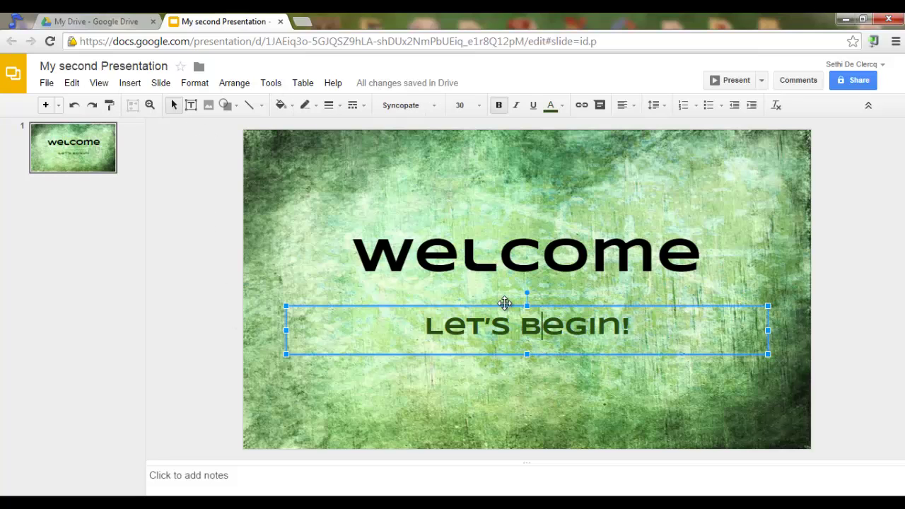
{"action": "left_click_drag", "start_coordinate": [504, 304], "coordinate": [504, 287]}
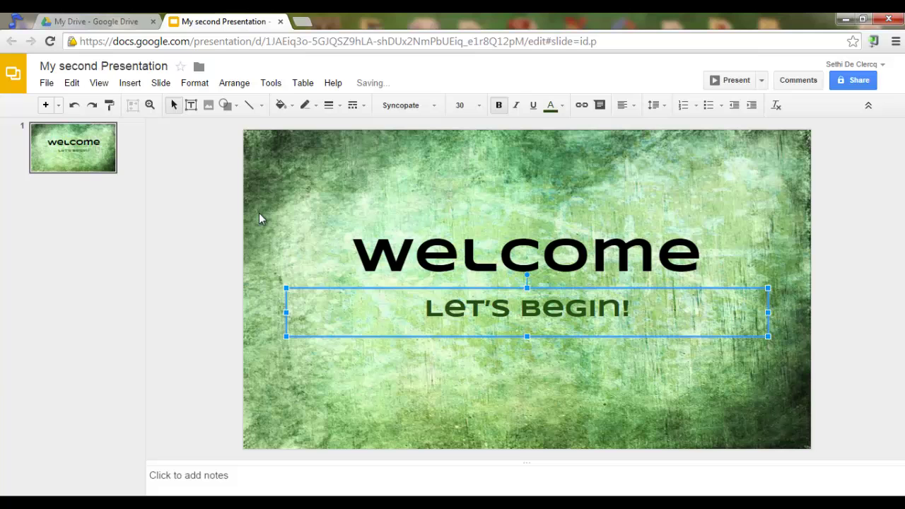
{"action": "left_click", "coordinate": [218, 209]}
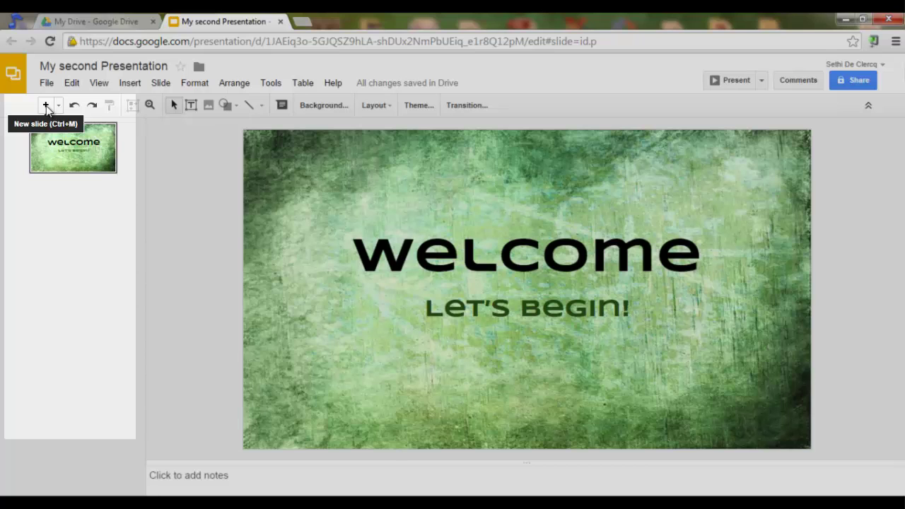
- Add a second slide titled 'Watch this cool video!' and delete its empty body placeholder
{"action": "left_click", "coordinate": [45, 105]}
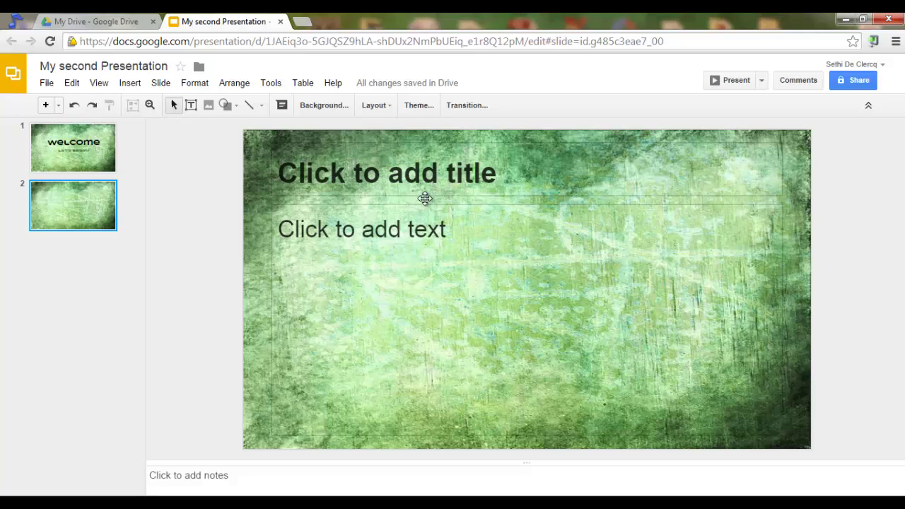
{"action": "left_click", "coordinate": [387, 177]}
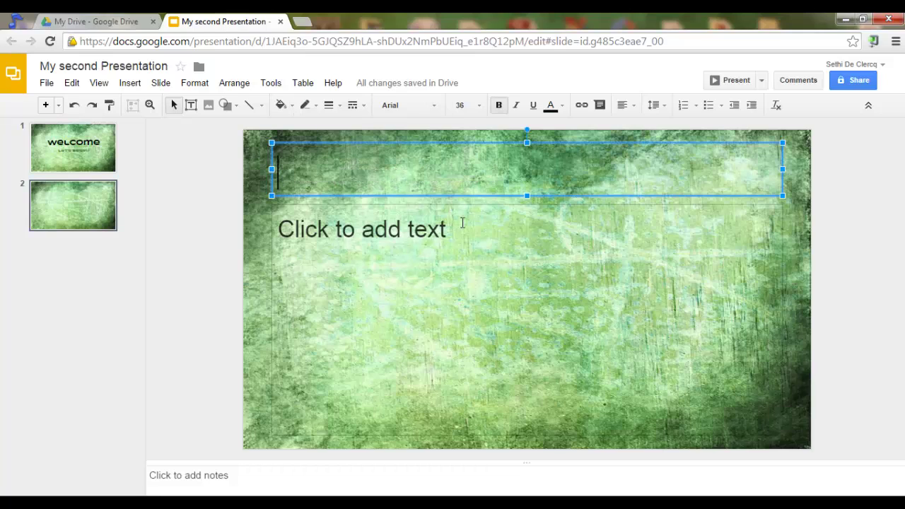
{"action": "type", "text": "Watch this c"}
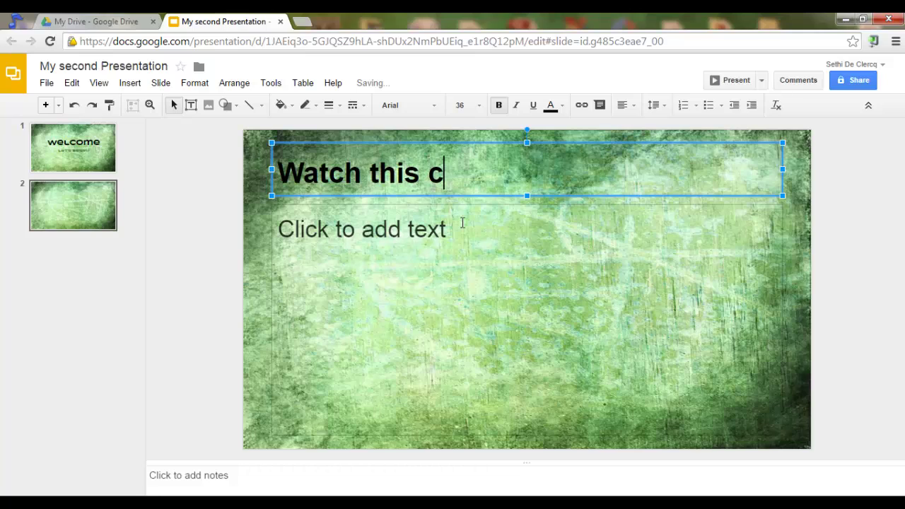
{"action": "type", "text": "ool video"}
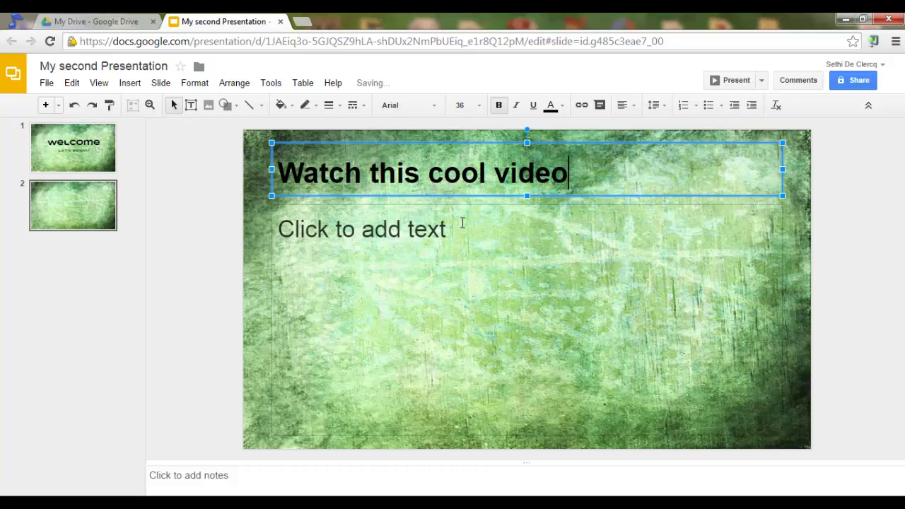
{"action": "type", "text": "!"}
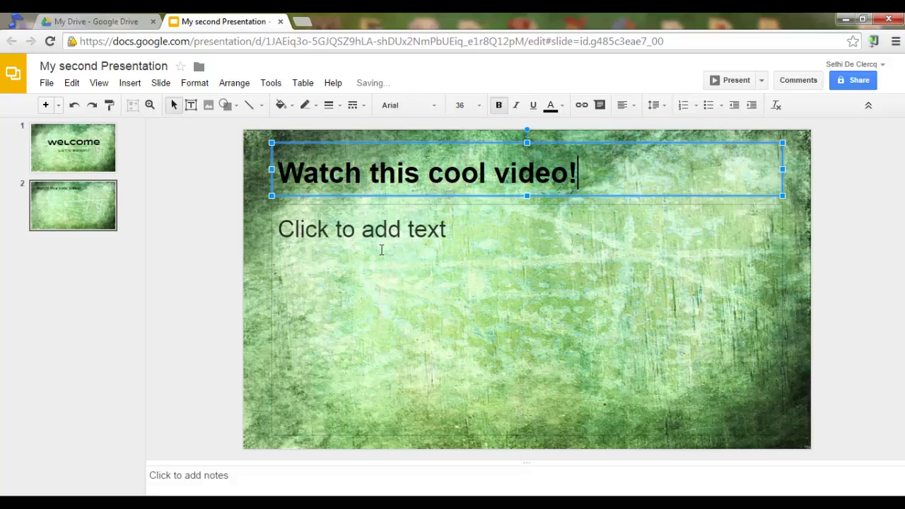
{"action": "left_click", "coordinate": [381, 250]}
{"action": "left_click", "coordinate": [366, 206]}
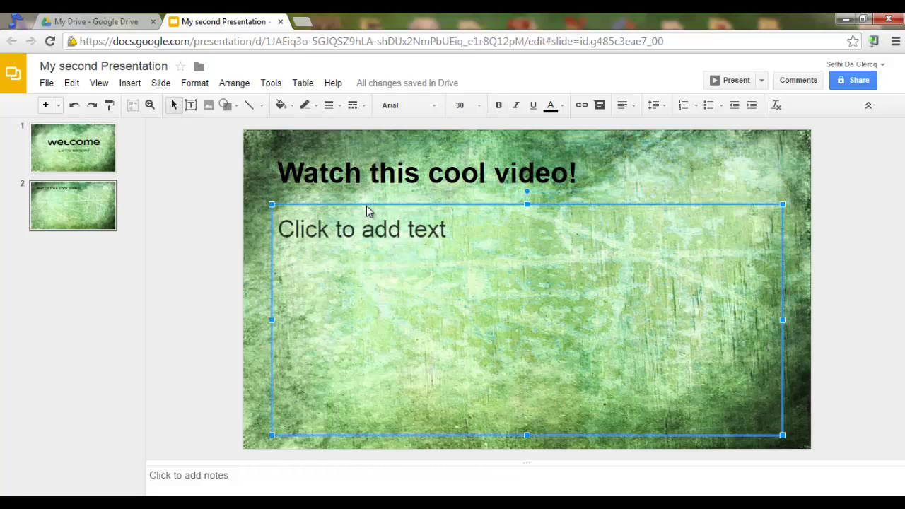
{"action": "key", "text": "Delete"}
- Centre the 'Watch this cool video!' title text horizontally
{"action": "left_click", "coordinate": [410, 144]}
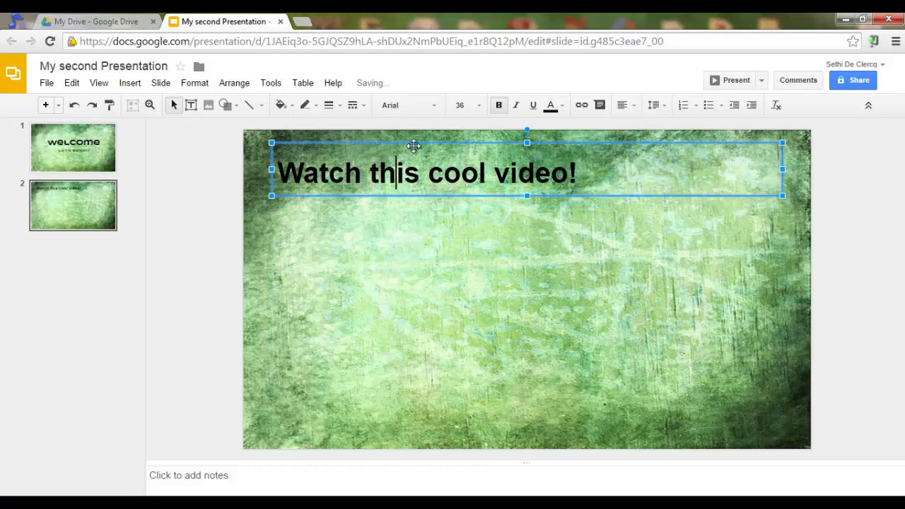
{"action": "left_click", "coordinate": [631, 106]}
{"action": "left_click", "coordinate": [642, 125]}
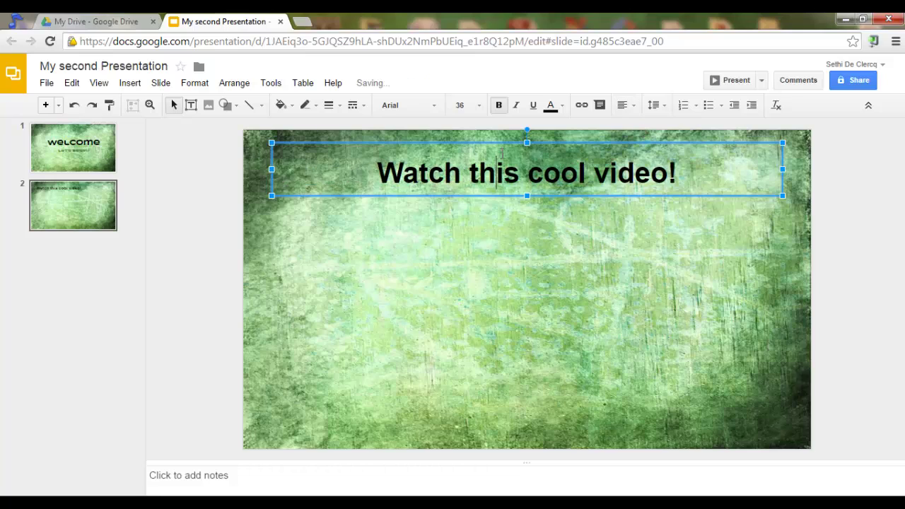
{"action": "left_click", "coordinate": [205, 299]}
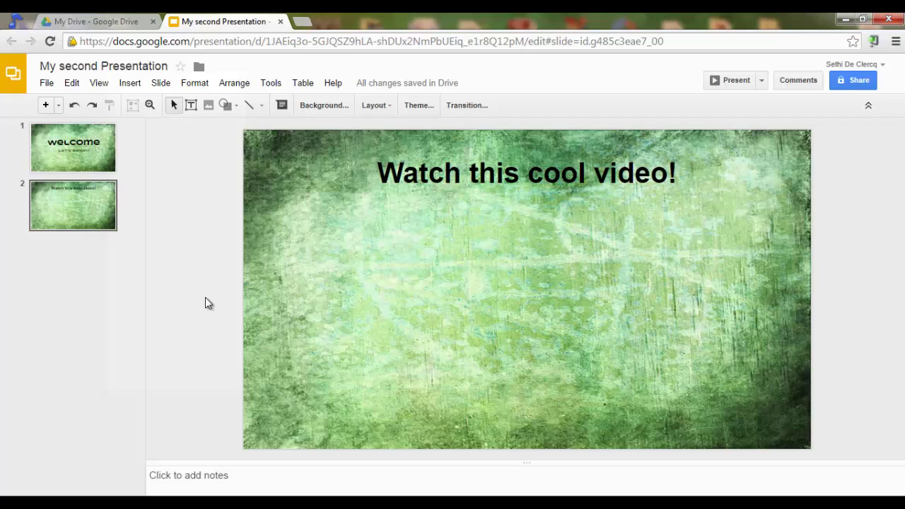
- Search YouTube for 'Google search' and insert the GOOGLE SEARCH FUN! video onto slide 2
{"action": "left_click", "coordinate": [132, 84]}
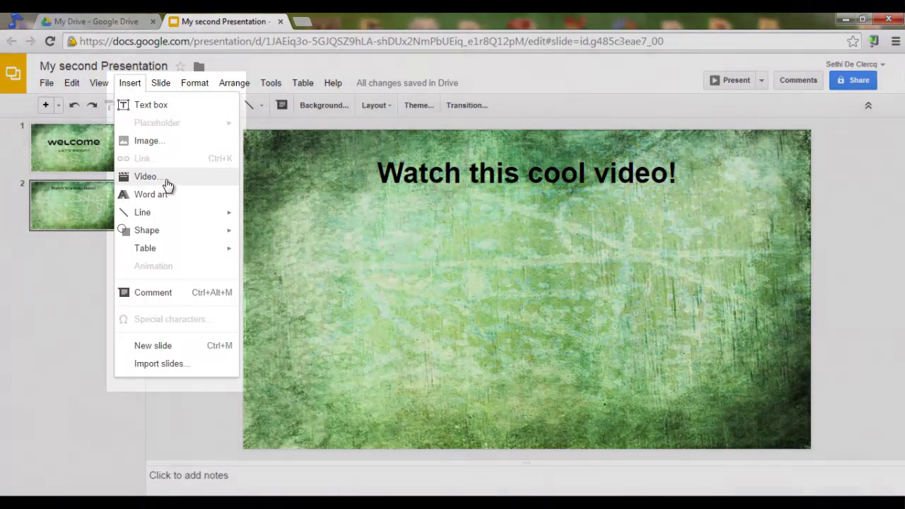
{"action": "left_click", "coordinate": [164, 179]}
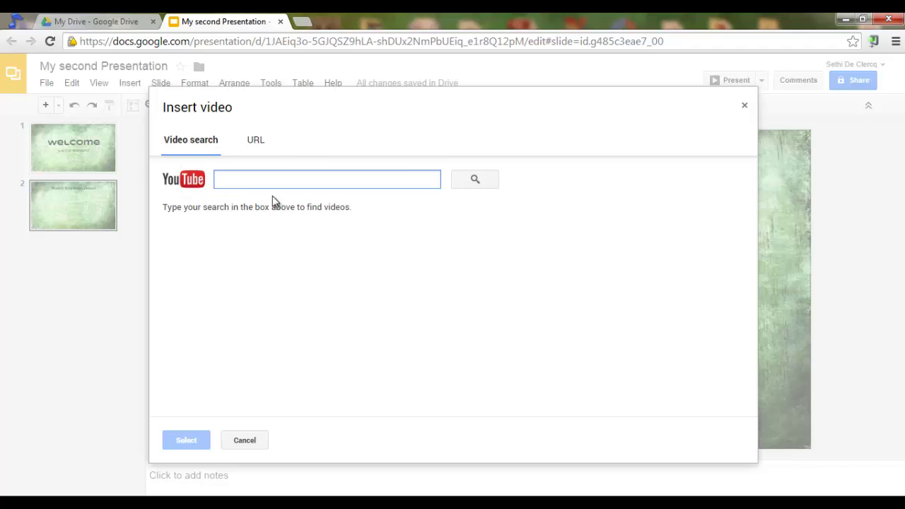
{"action": "left_click", "coordinate": [257, 145]}
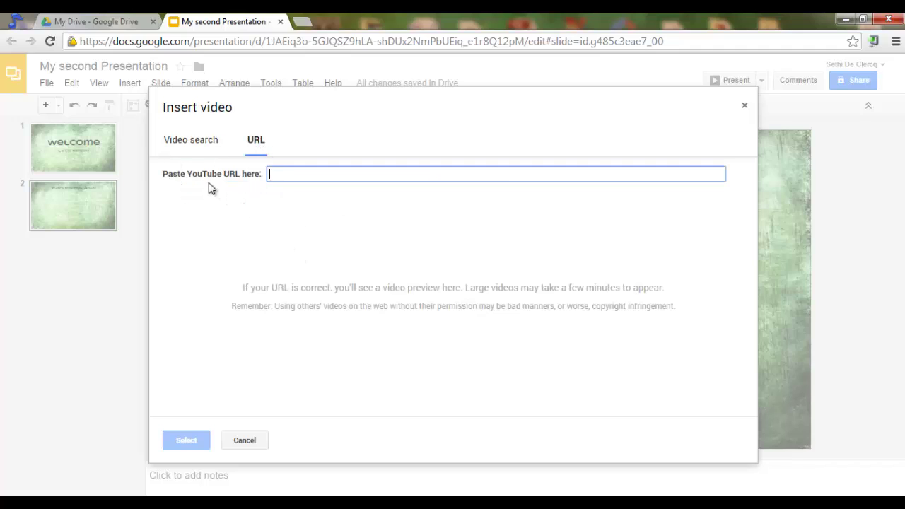
{"action": "left_click", "coordinate": [202, 141]}
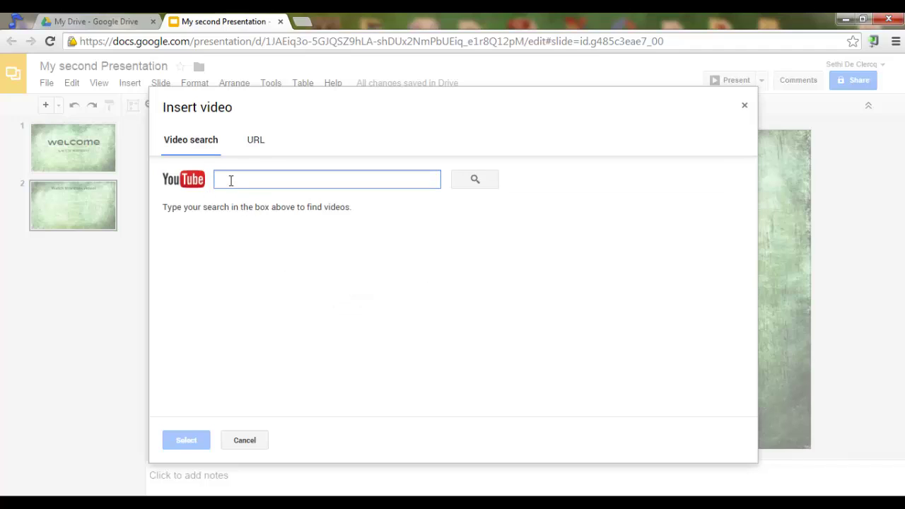
{"action": "left_click", "coordinate": [288, 237]}
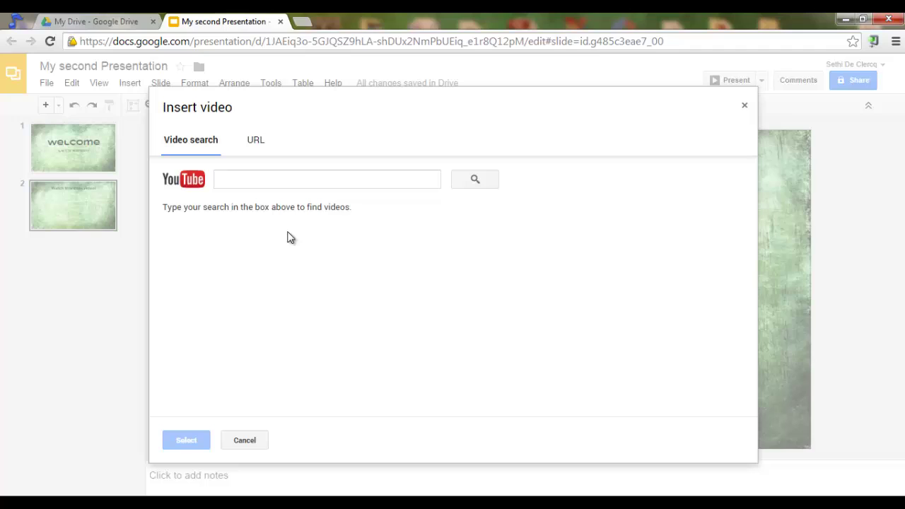
{"action": "left_click", "coordinate": [285, 180]}
{"action": "type", "text": "Google search"}
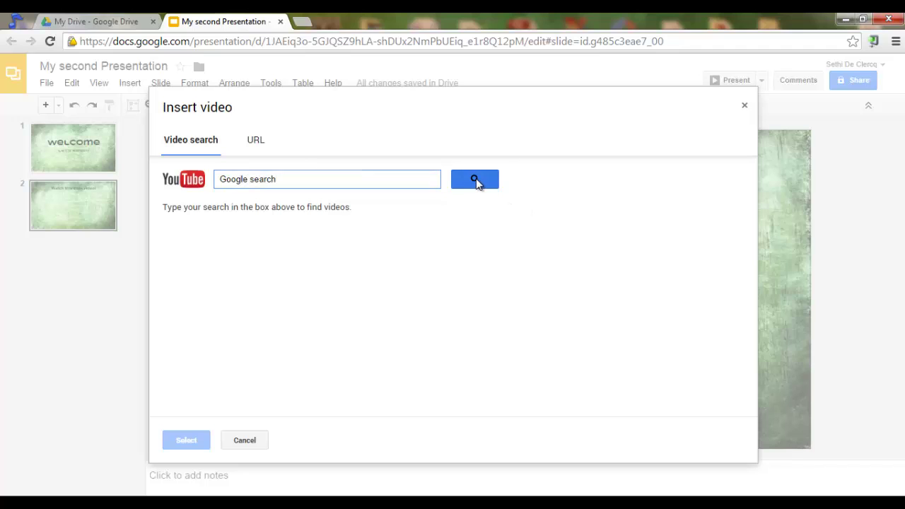
{"action": "left_click", "coordinate": [476, 178]}
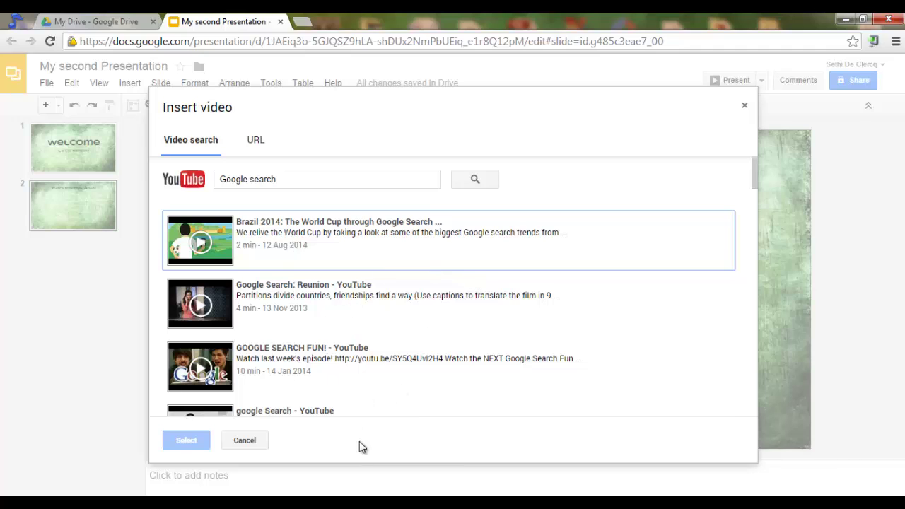
{"action": "left_click", "coordinate": [277, 362]}
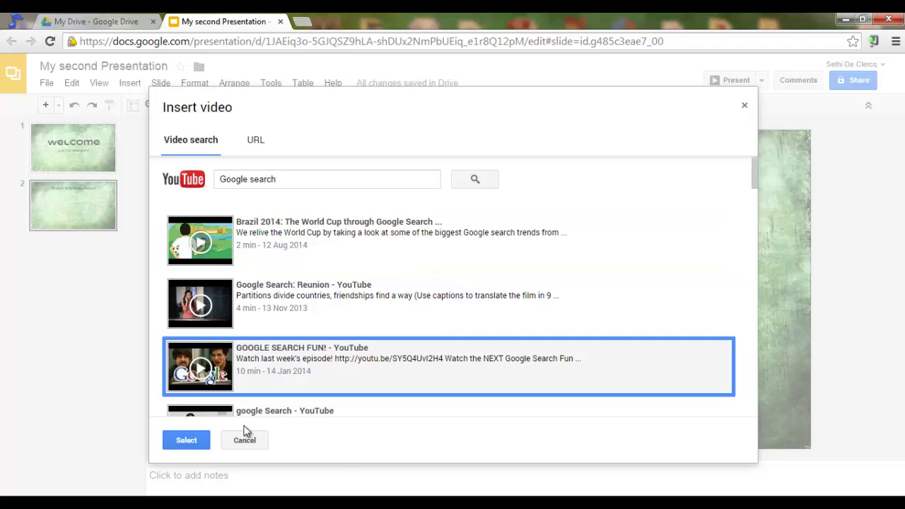
{"action": "left_click", "coordinate": [188, 441]}
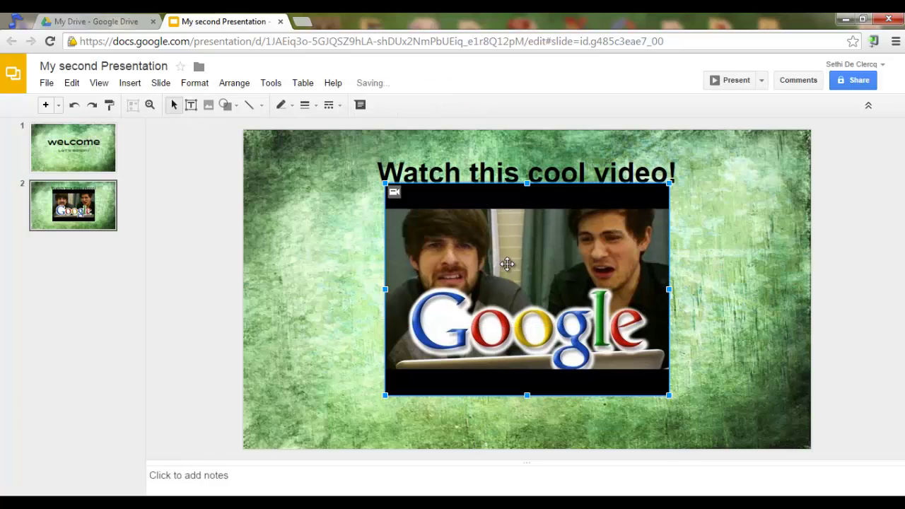
- Resize and position the video so it sits centred beneath the slide 2 title
{"action": "left_click_drag", "start_coordinate": [507, 265], "coordinate": [508, 274]}
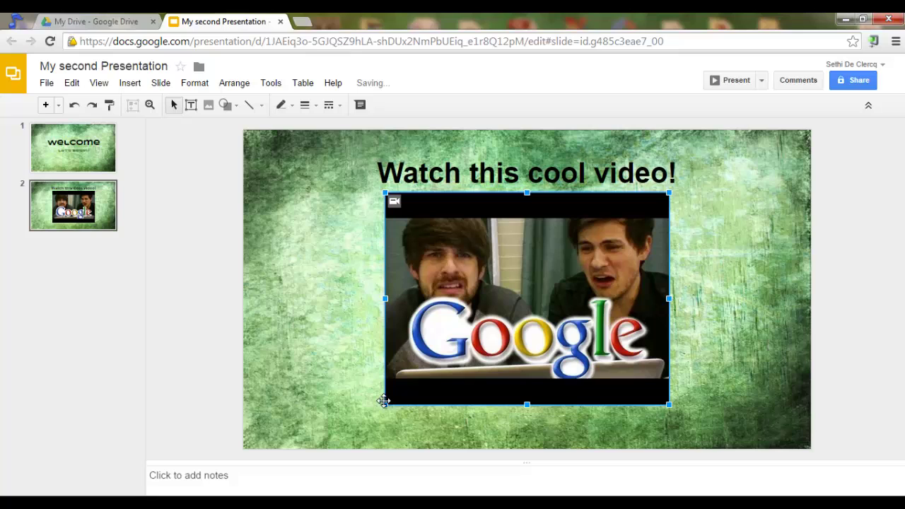
{"action": "left_click_drag", "start_coordinate": [383, 403], "coordinate": [320, 440]}
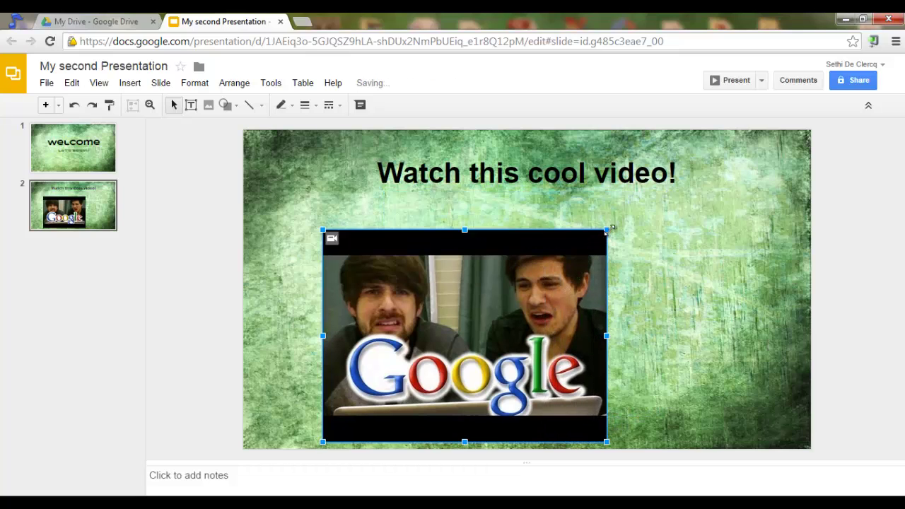
{"action": "left_click_drag", "start_coordinate": [612, 228], "coordinate": [656, 191]}
{"action": "left_click_drag", "start_coordinate": [584, 262], "coordinate": [608, 289]}
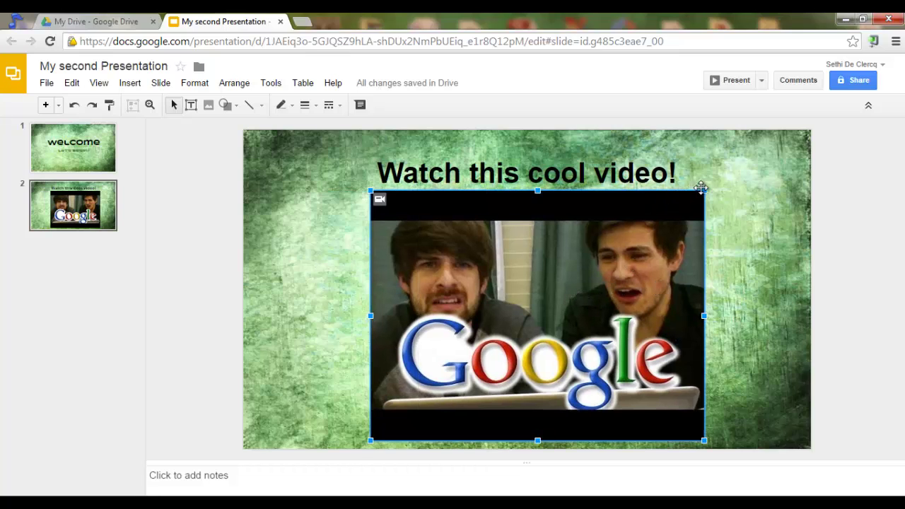
{"action": "left_click_drag", "start_coordinate": [696, 197], "coordinate": [677, 210]}
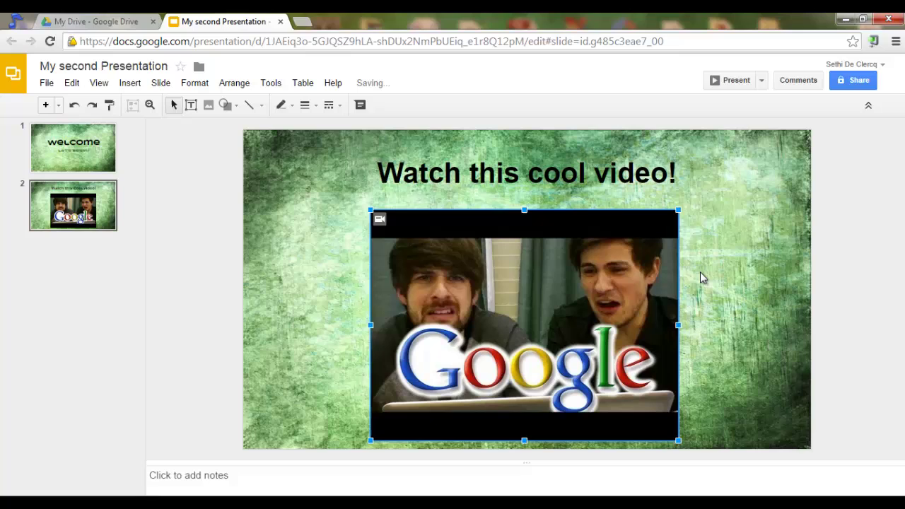
{"action": "key", "text": "Up"}
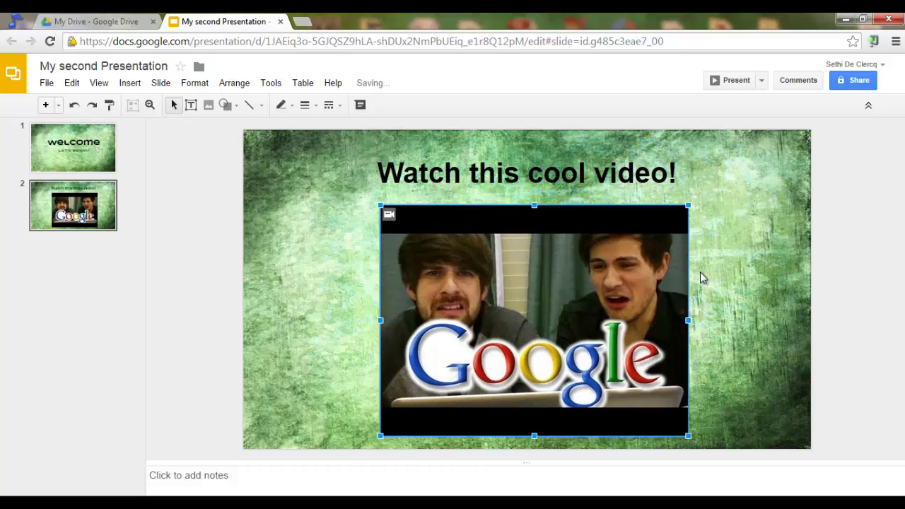
{"action": "left_click", "coordinate": [233, 231]}
- From slide 1, present full screen through to the playing video, then exit with Esc
{"action": "left_click", "coordinate": [80, 151]}
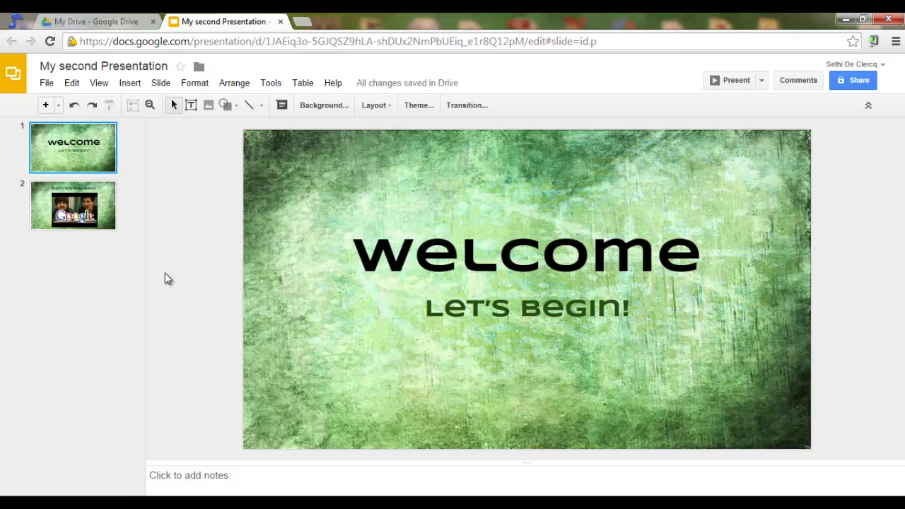
{"action": "left_click", "coordinate": [736, 82]}
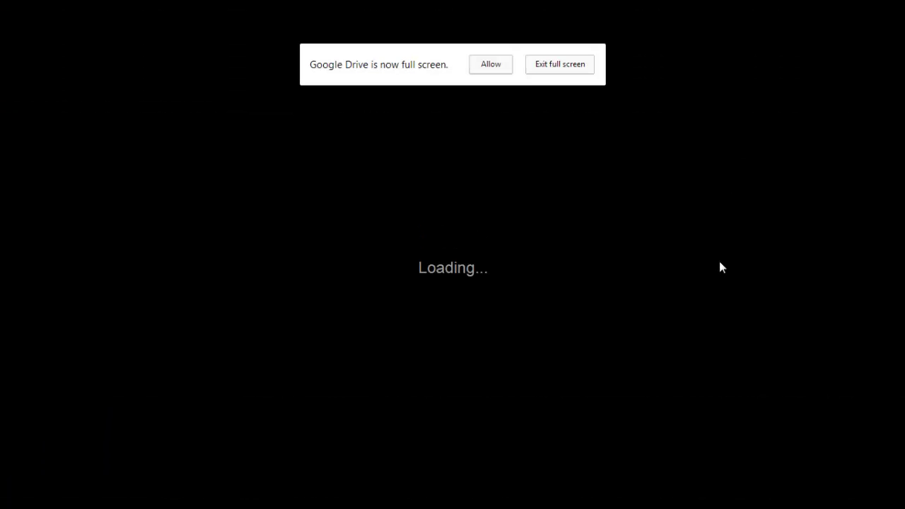
{"action": "left_click", "coordinate": [498, 67]}
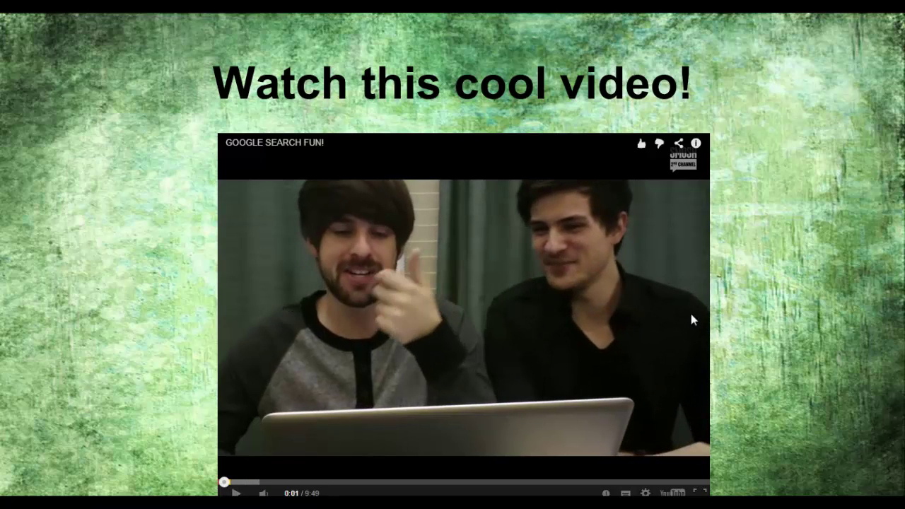
{"action": "key", "text": "Escape"}
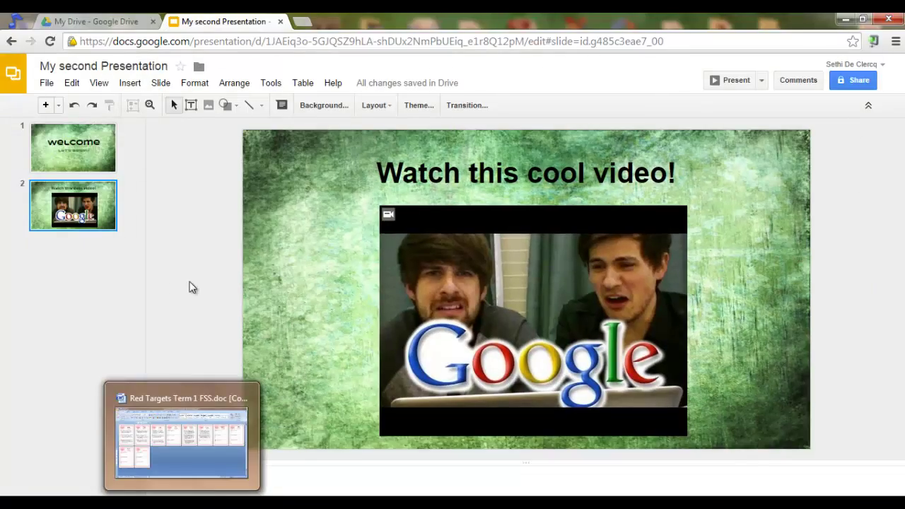